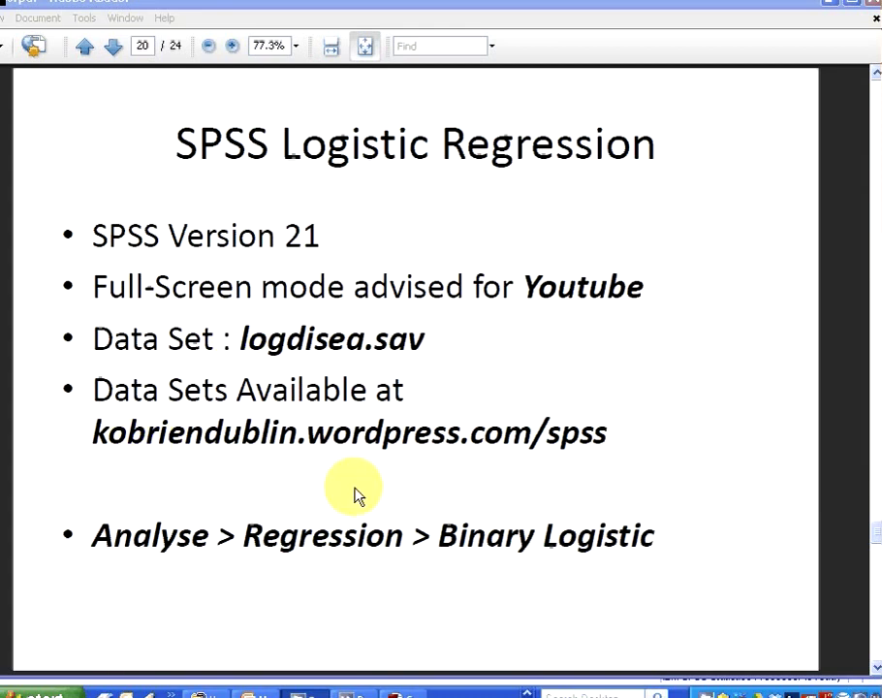
# Step: Advance the Adobe Reader slides to page 21, the SPSS Logistic Regression variable list
pyautogui.click(152, 543)
pyautogui.click(326, 541)
pyautogui.click(505, 541)
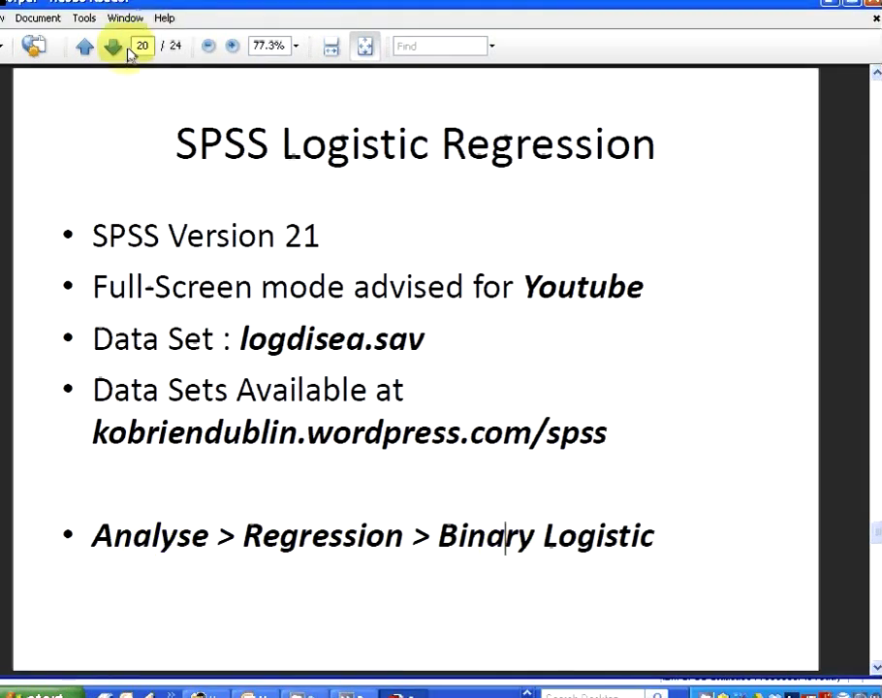
pyautogui.click(115, 49)
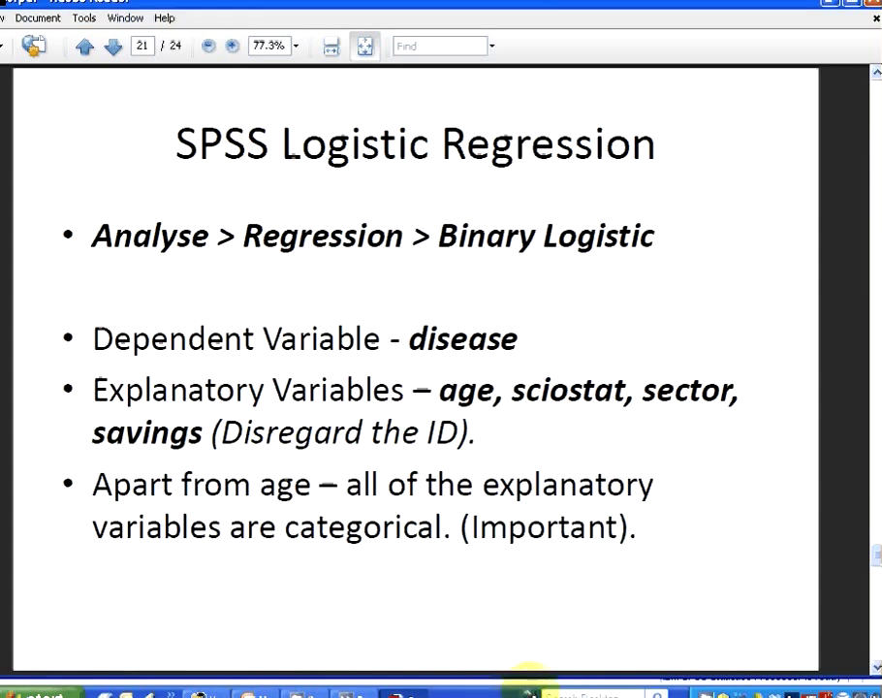
# Step: Switch to the SPSS Data Editor and start Analyze > Regression > Binary Logistic
pyautogui.click(219, 692)
pyautogui.click(324, 475)
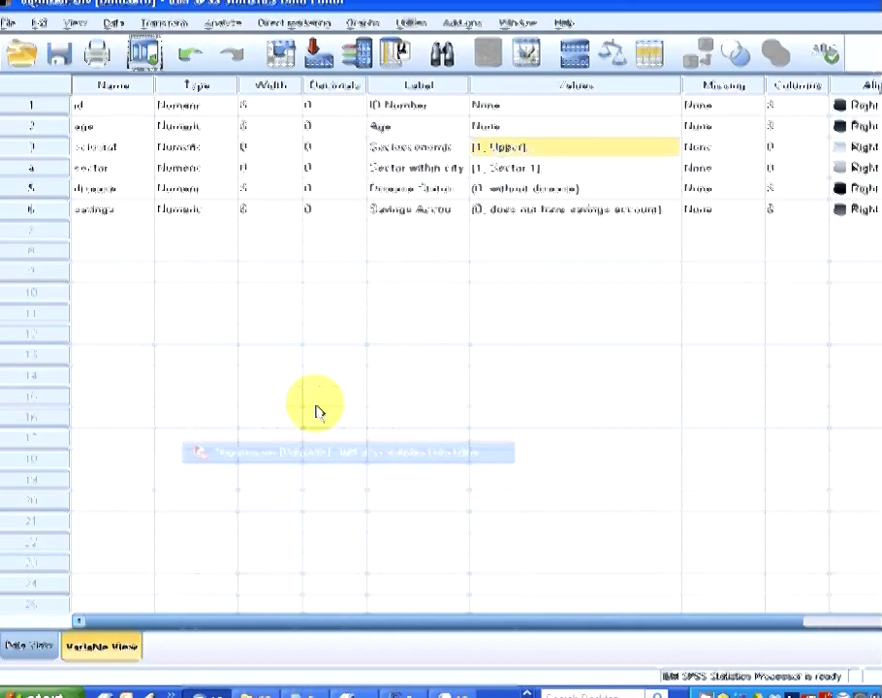
pyautogui.click(222, 22)
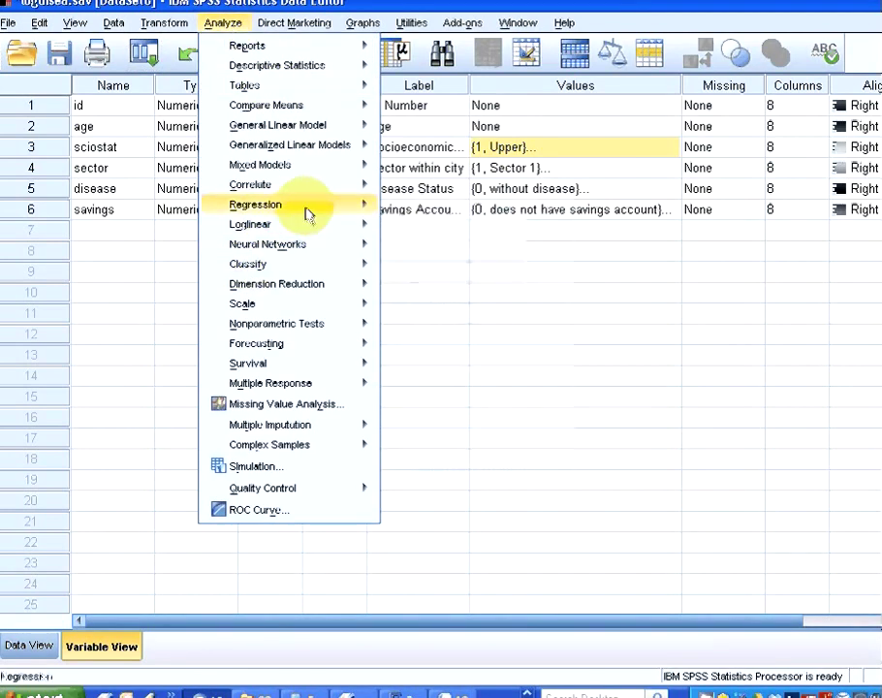
pyautogui.moveTo(308, 213)
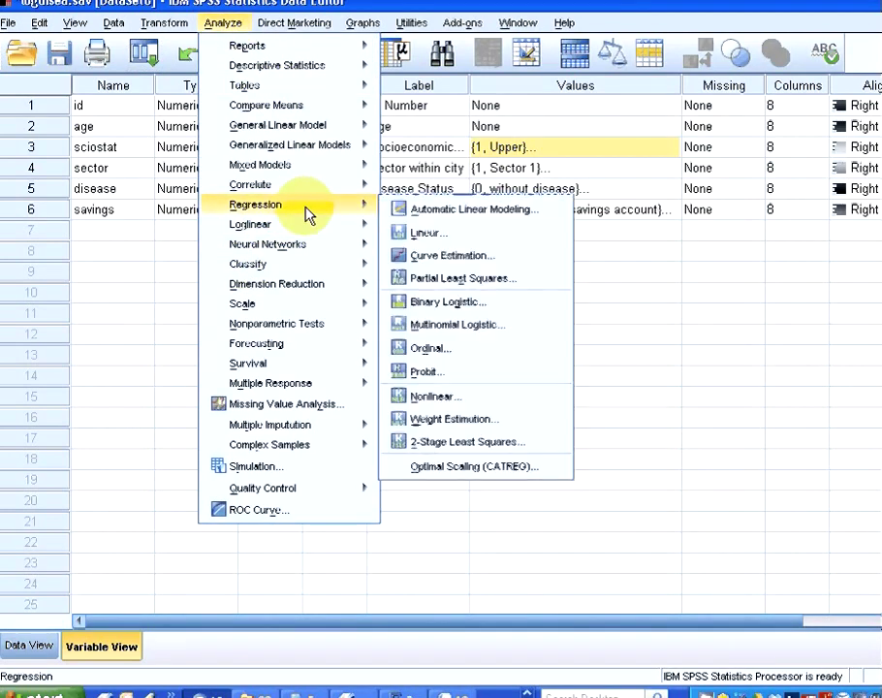
pyautogui.click(517, 313)
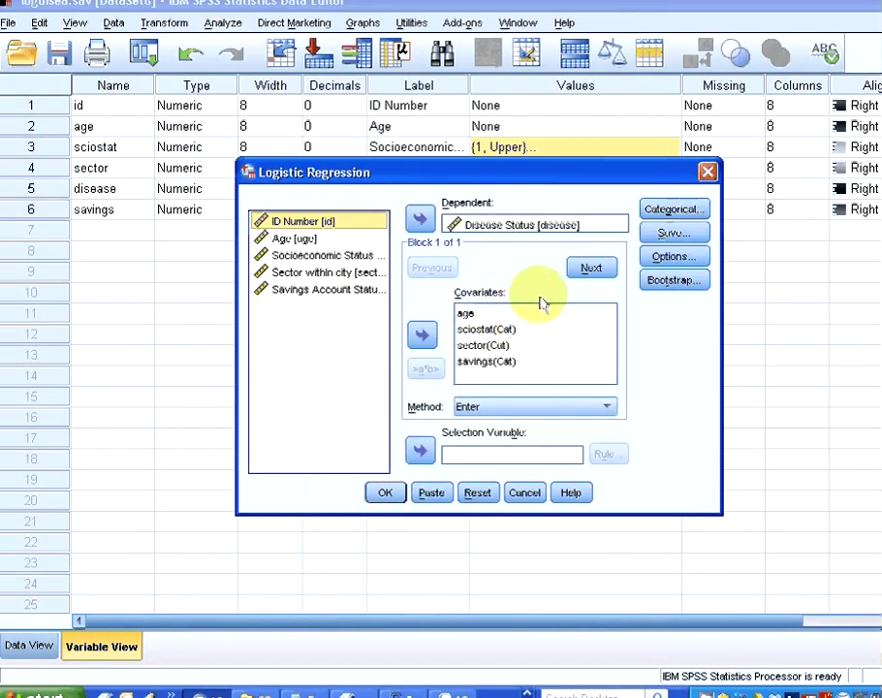
# Step: Review the covariates sciostat(Cat), sector(Cat), savings(Cat) and age with Disease Status as dependent
pyautogui.click(487, 330)
pyautogui.click(484, 345)
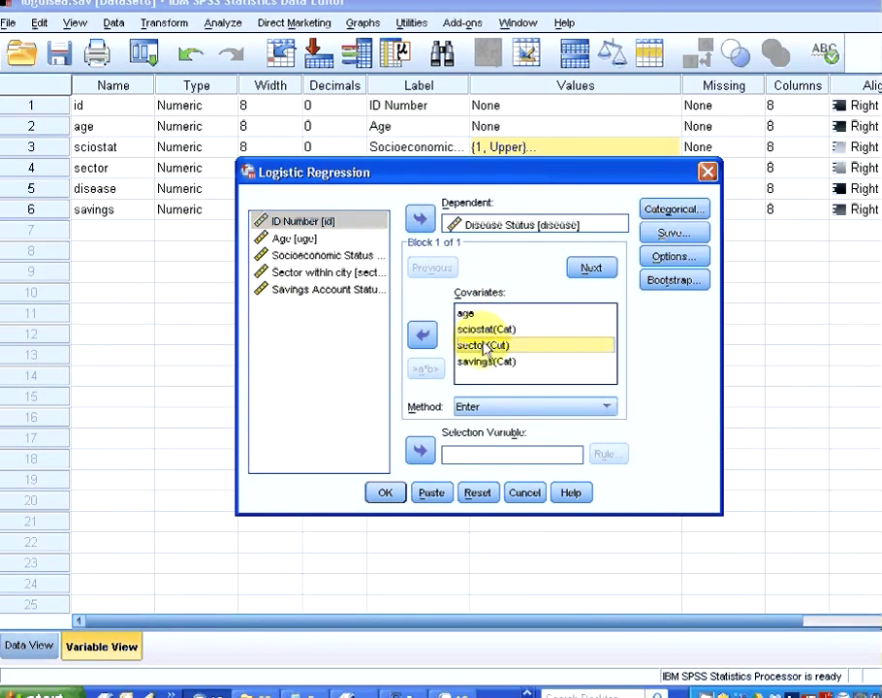
pyautogui.click(484, 361)
pyautogui.click(469, 313)
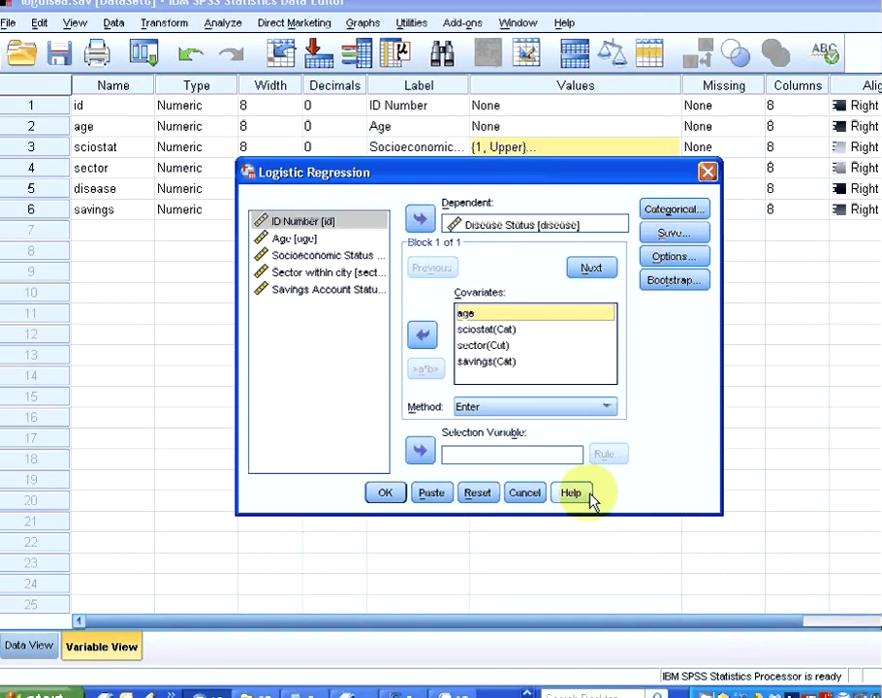
# Step: Set the variable entry method to Forward: Conditional
pyautogui.click(534, 408)
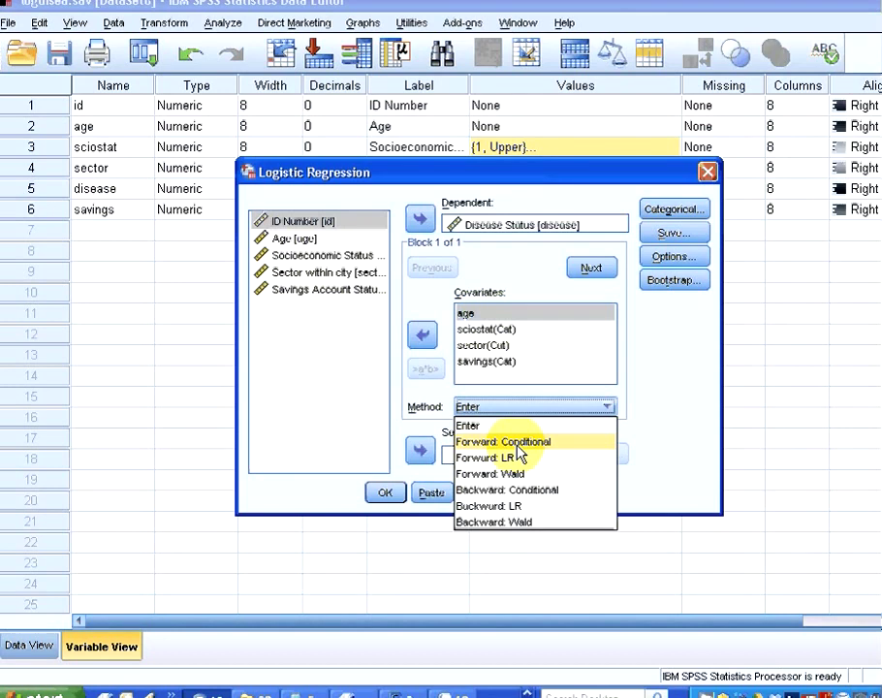
pyautogui.click(516, 444)
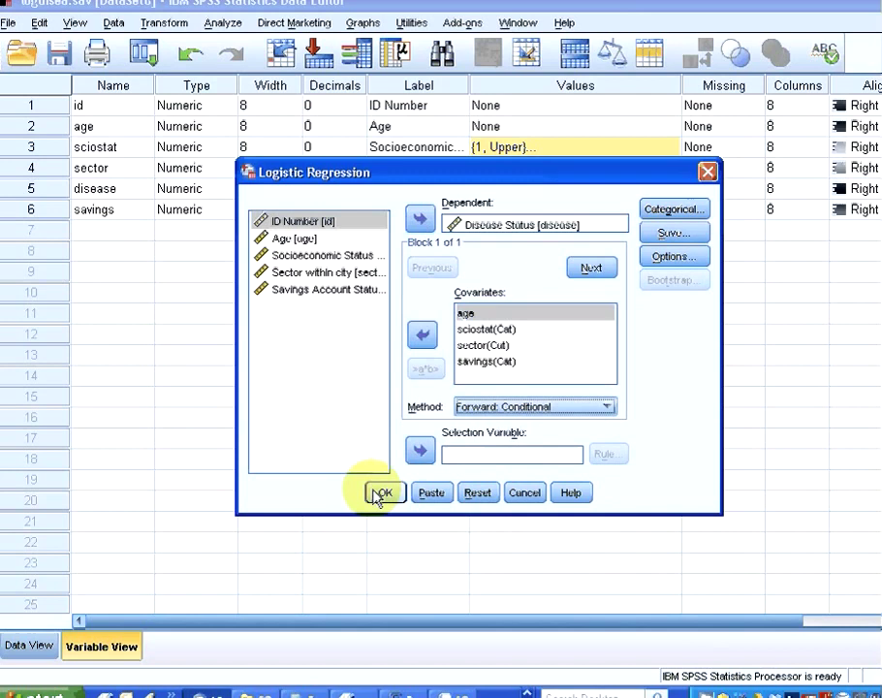
# Step: Run the forward model and scroll to Block 1 Variables in the Equation: sector at step 1, age at step 2
pyautogui.click(381, 494)
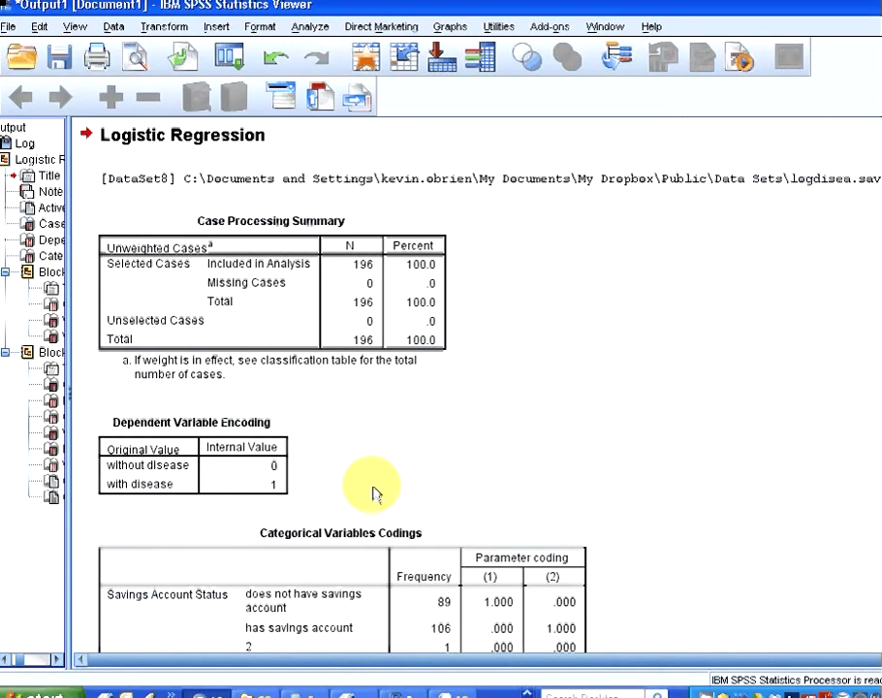
pyautogui.scroll(-10, 372, 405)
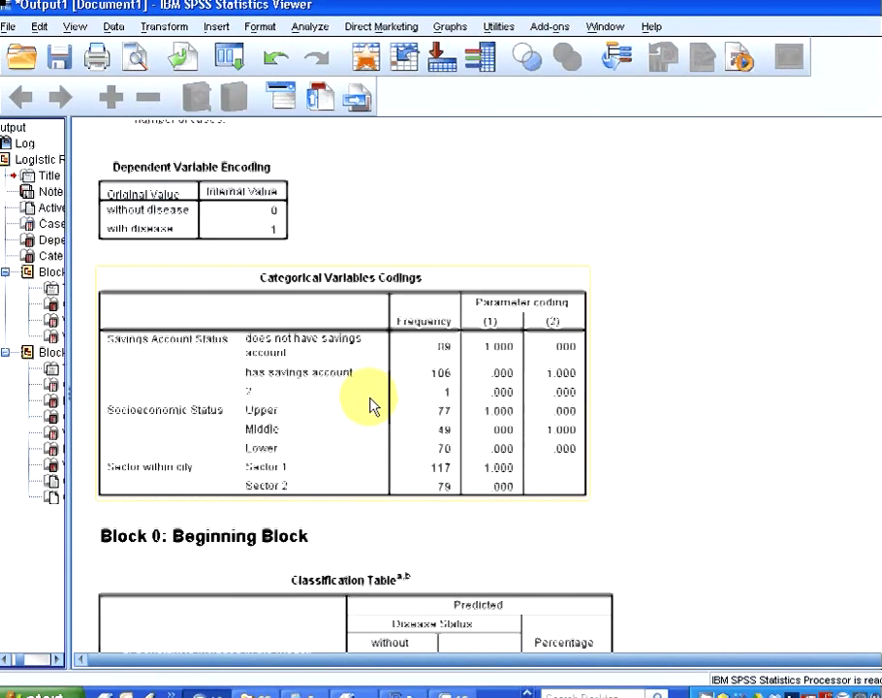
pyautogui.scroll(3, 365, 320)
pyautogui.scroll(-1, 362, 339)
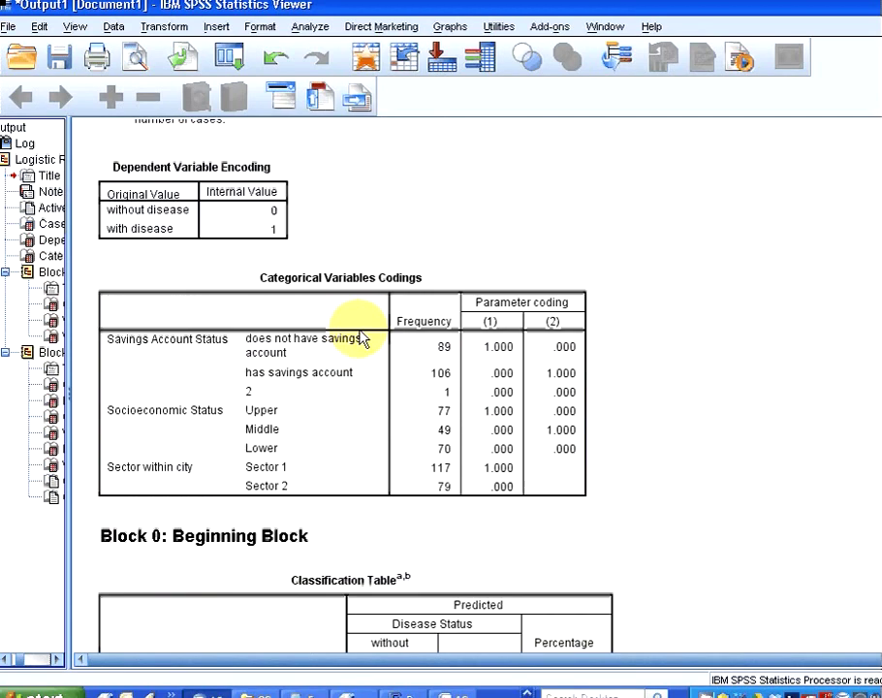
pyautogui.scroll(-3, 357, 335)
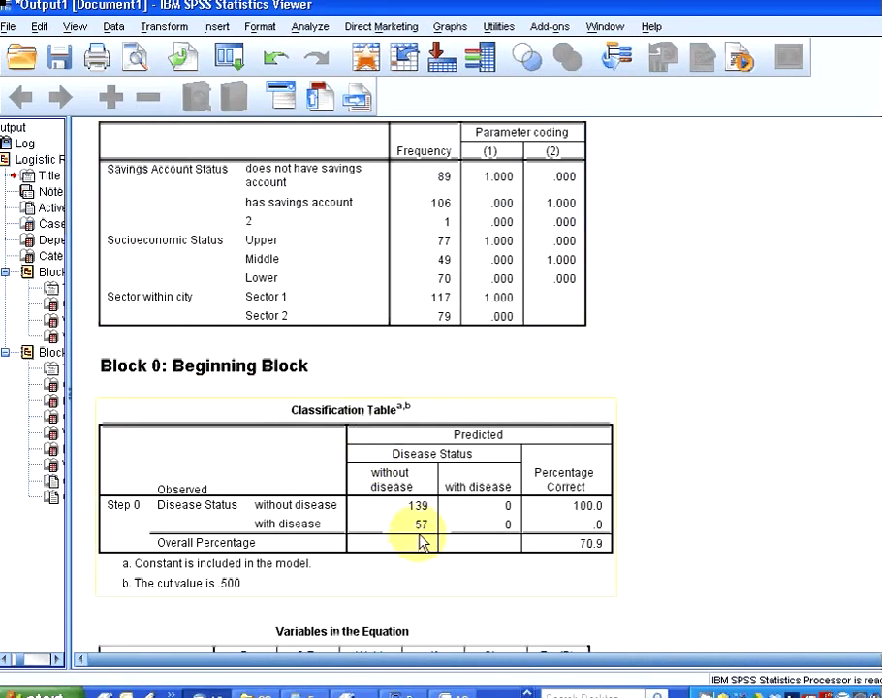
pyautogui.scroll(-4, 420, 538)
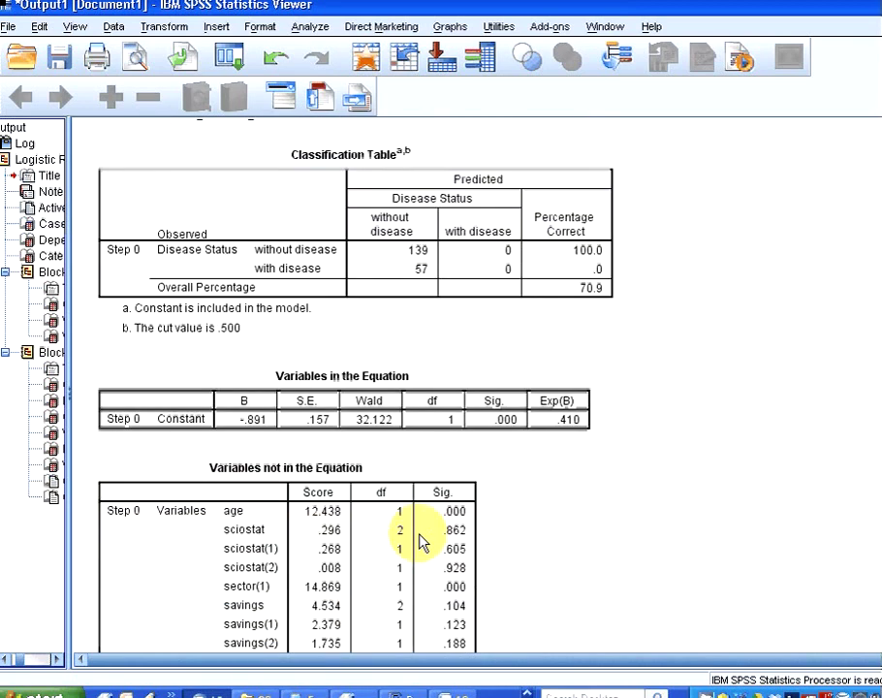
pyautogui.scroll(-1, 424, 545)
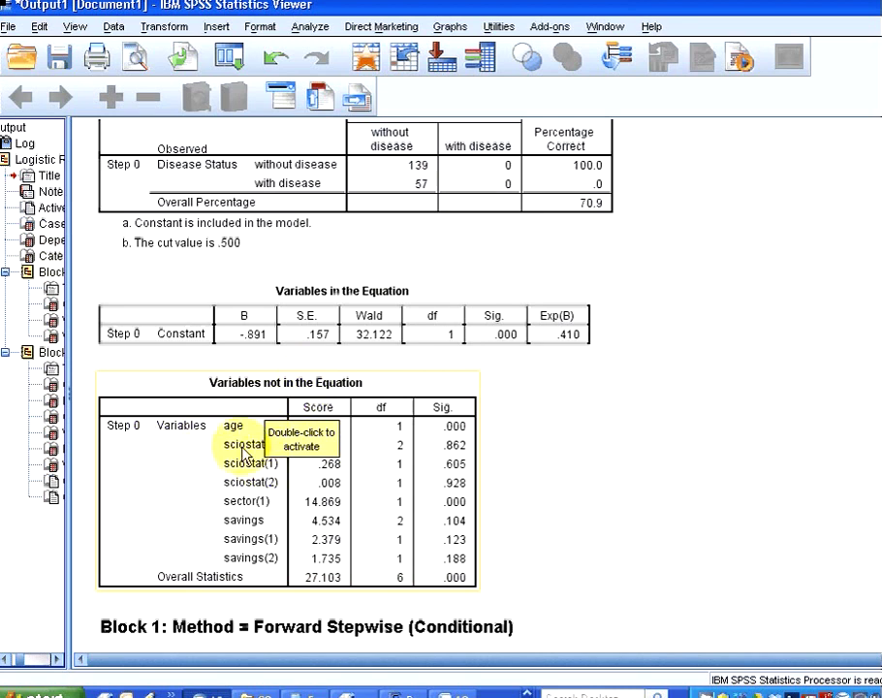
pyautogui.scroll(-1, 261, 564)
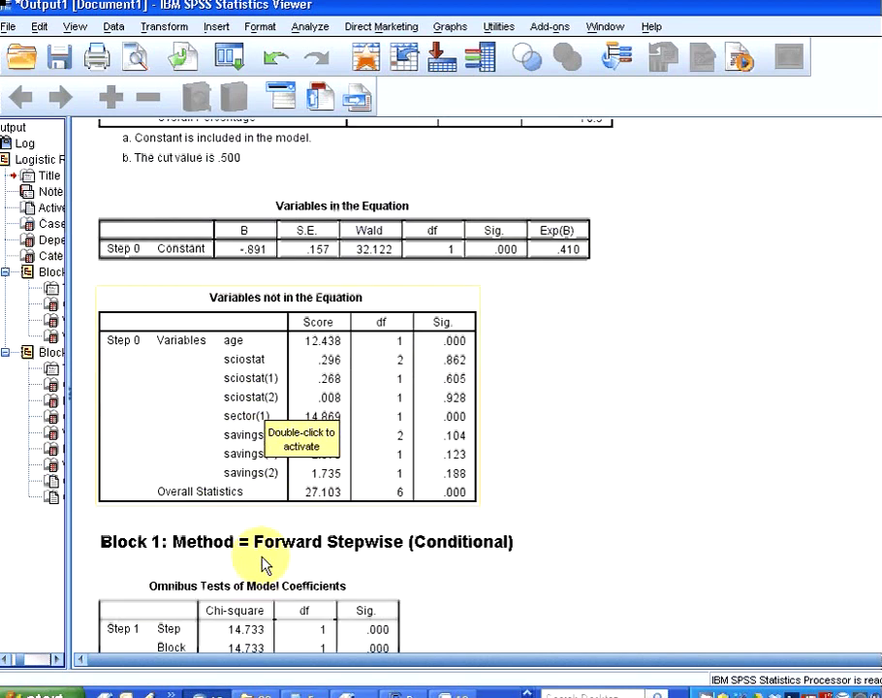
pyautogui.scroll(-1, 261, 563)
pyautogui.scroll(-2, 272, 563)
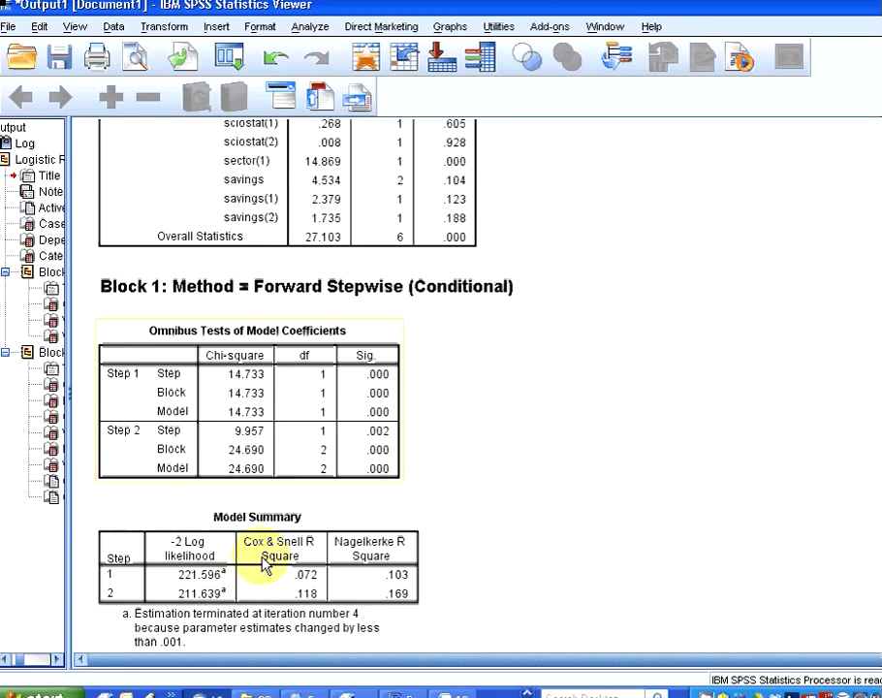
pyautogui.scroll(-1, 269, 468)
pyautogui.scroll(-2, 271, 470)
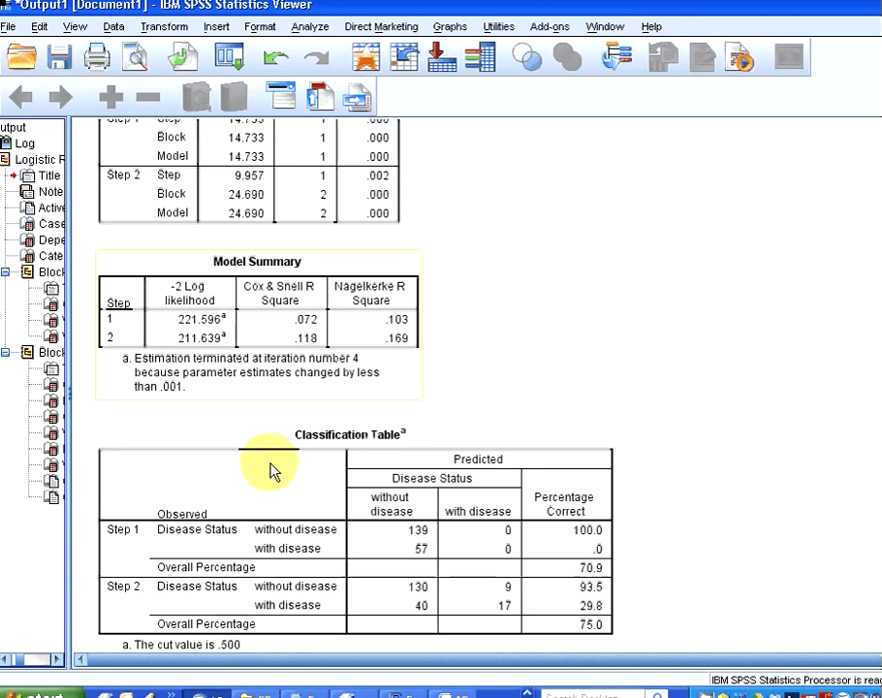
pyautogui.scroll(-3, 271, 470)
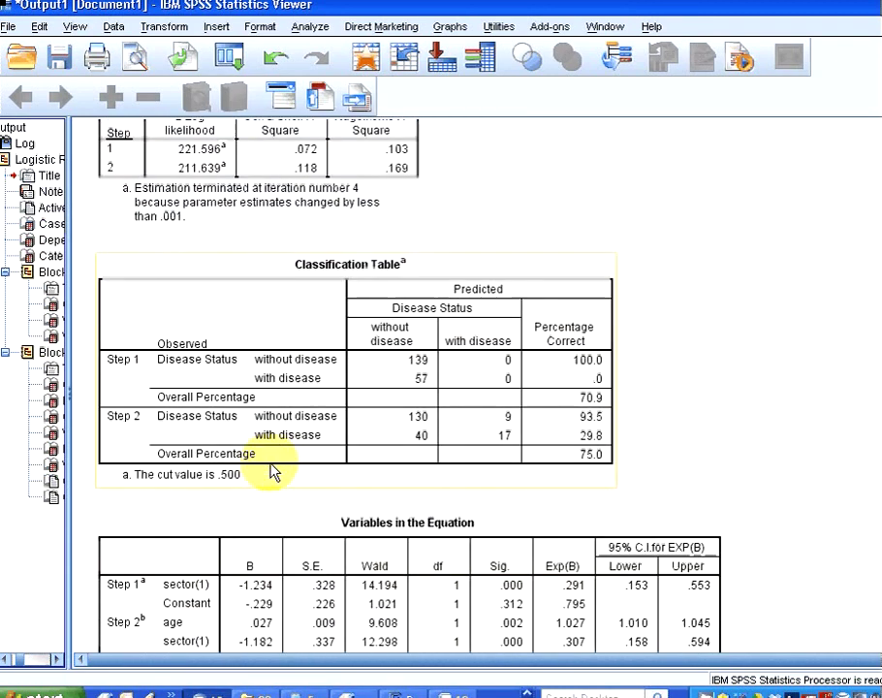
pyautogui.scroll(-2, 272, 470)
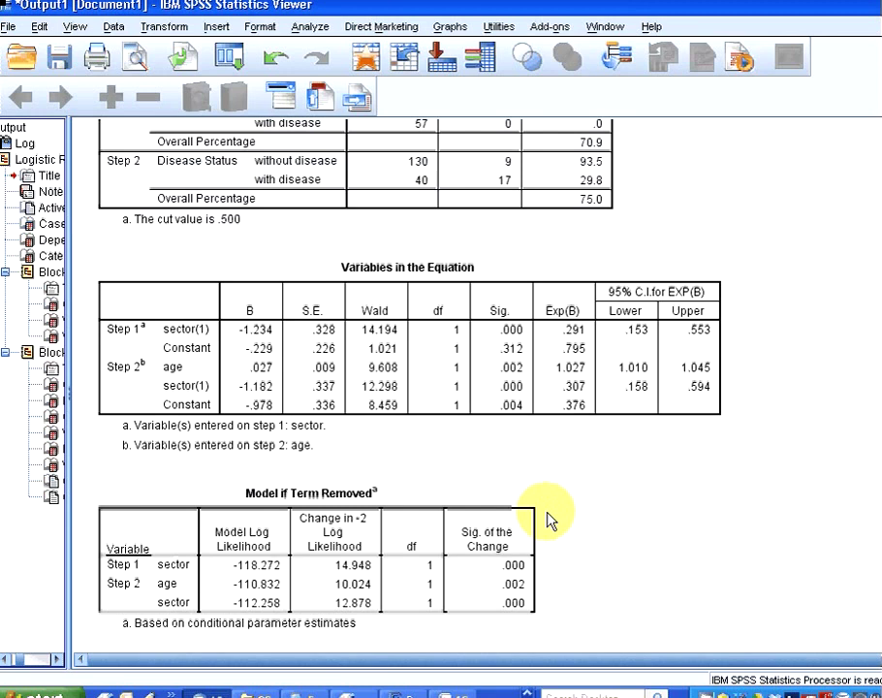
# Step: Inspect the forward Variables in the Equation table, then move further down the output
pyautogui.click(236, 426)
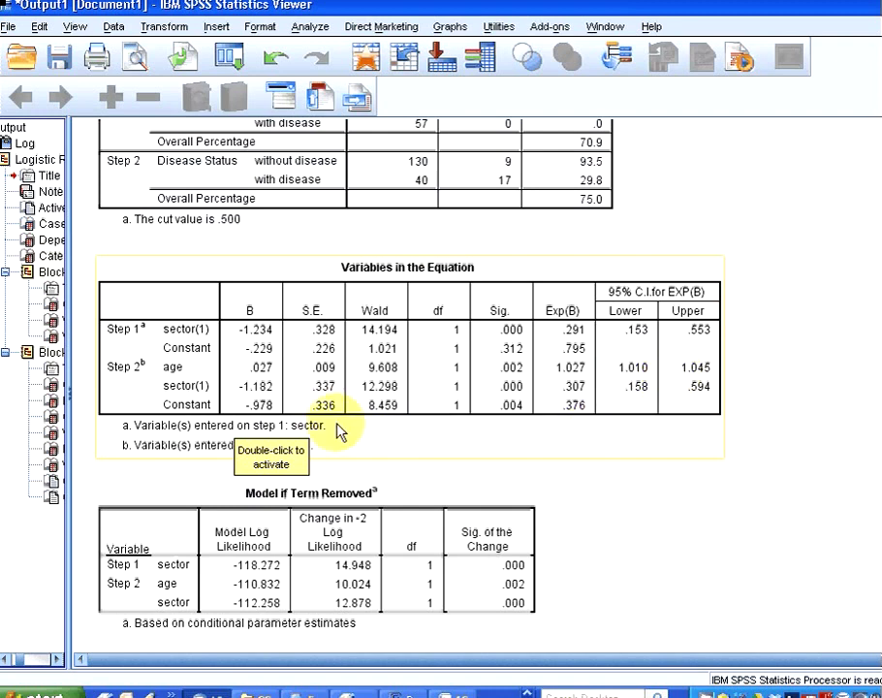
pyautogui.click(548, 494)
pyautogui.scroll(-3, 548, 495)
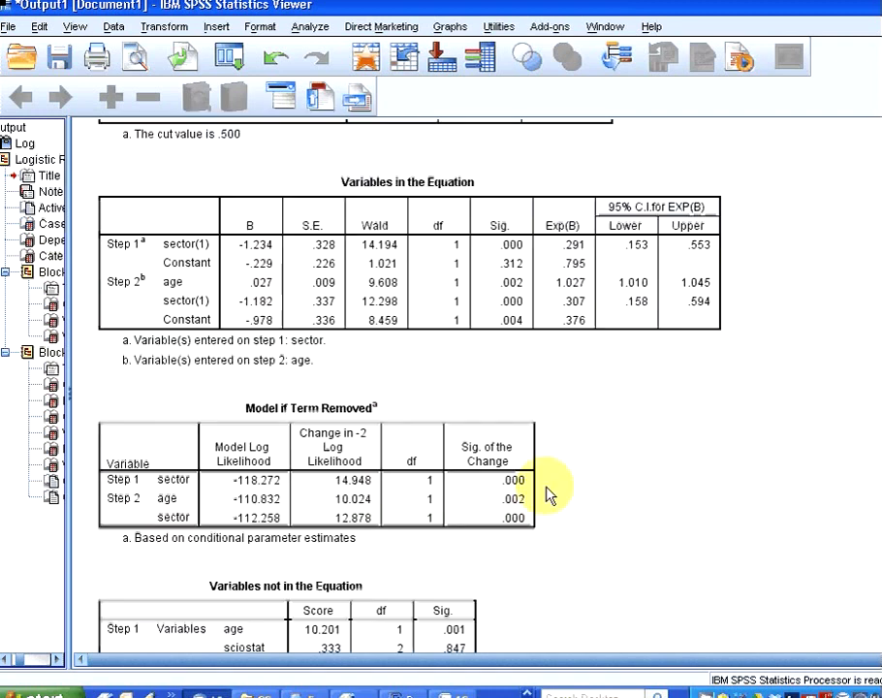
pyautogui.scroll(-9, 548, 494)
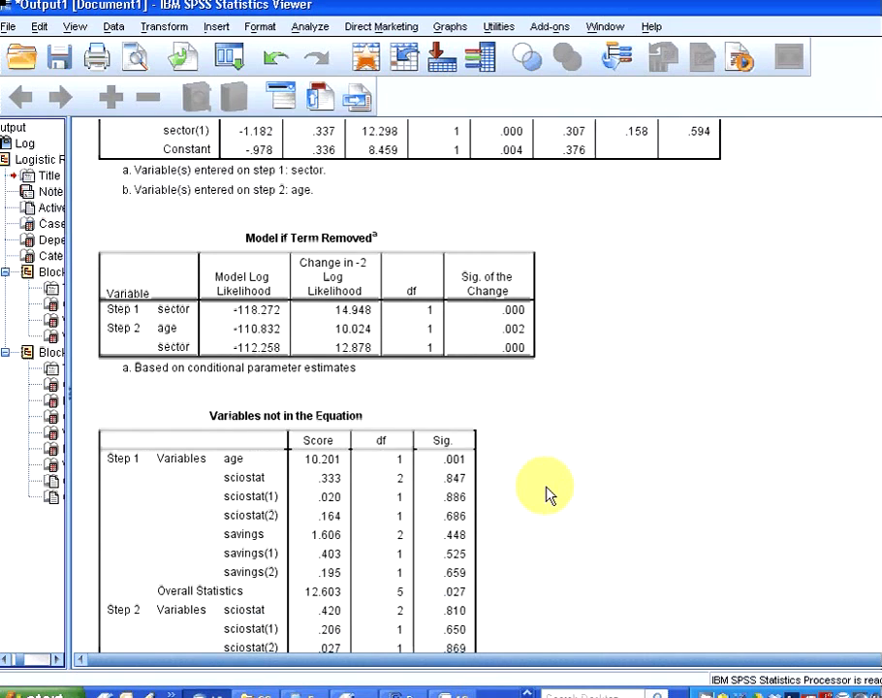
pyautogui.scroll(-3, 514, 499)
# Step: Check Variables not in the Equation (sciostat, savings excluded, Sig. .651) and Model if Term Removed
pyautogui.click(330, 536)
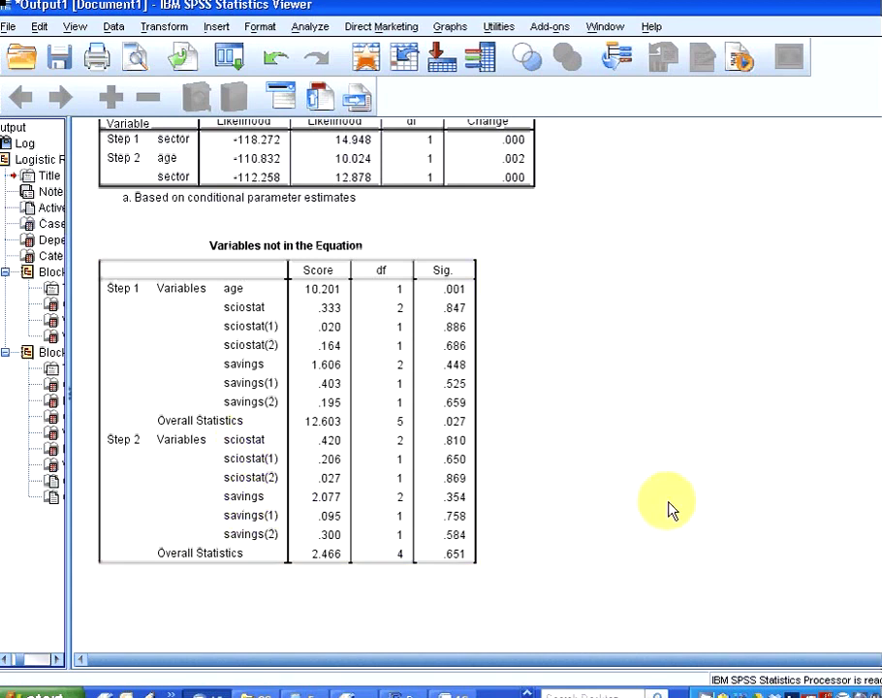
pyautogui.scroll(-3, 527, 554)
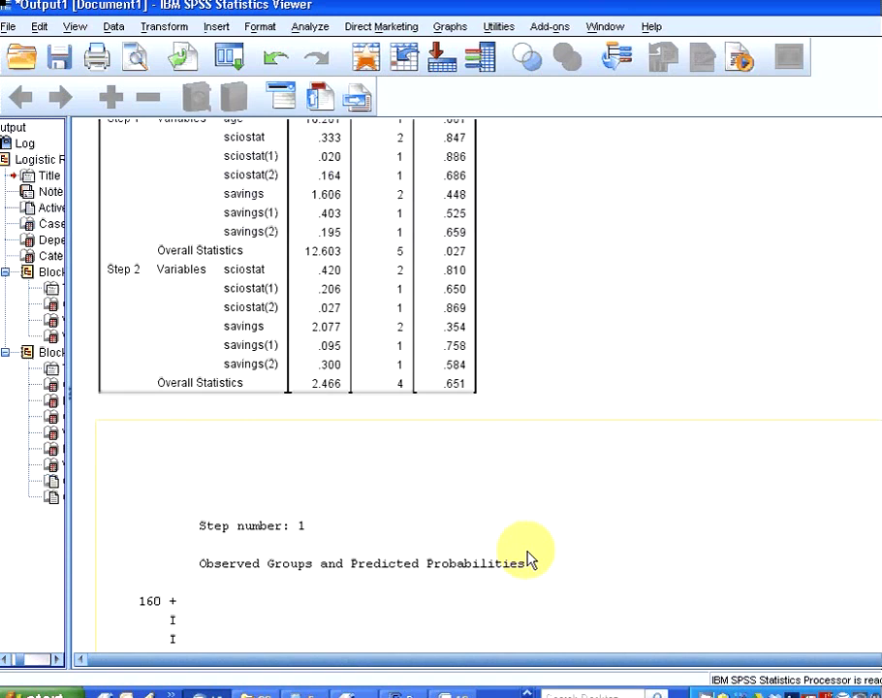
pyautogui.scroll(-2, 527, 559)
pyautogui.scroll(6, 527, 557)
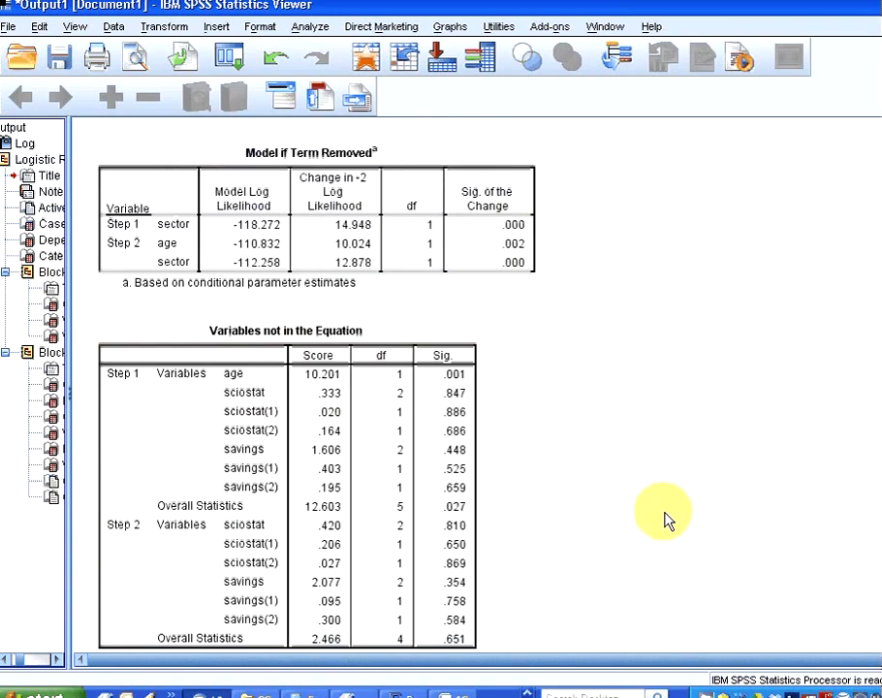
# Step: Rerun the Binary Logistic regression of disease using the Backward: Conditional method
pyautogui.click(312, 29)
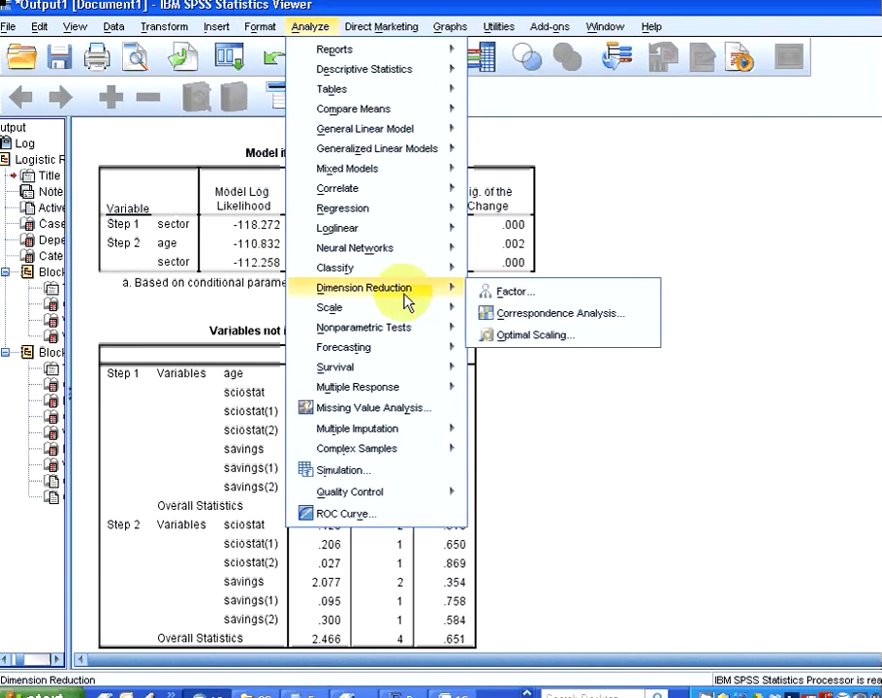
pyautogui.moveTo(403, 215)
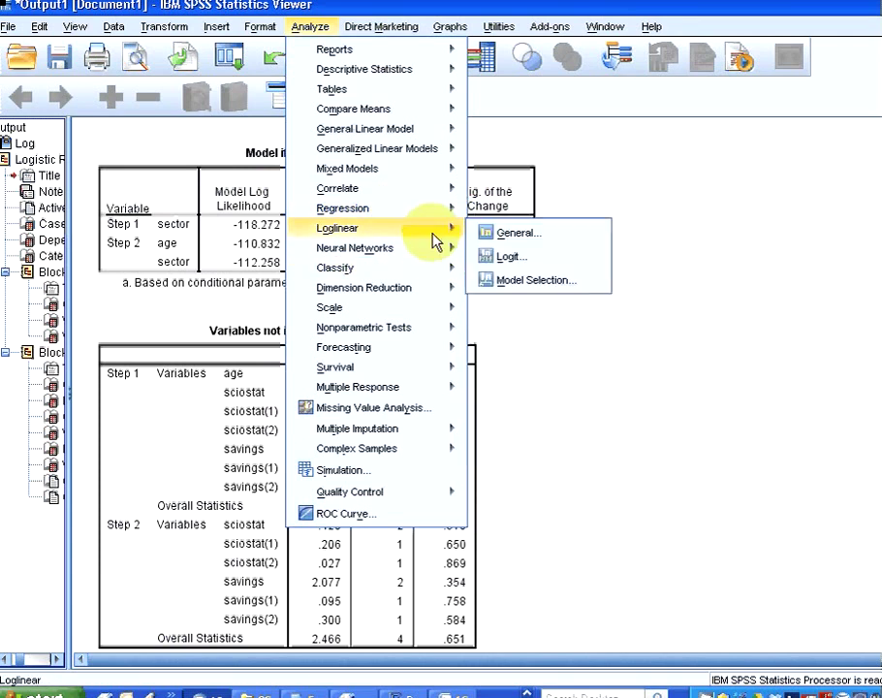
pyautogui.click(520, 307)
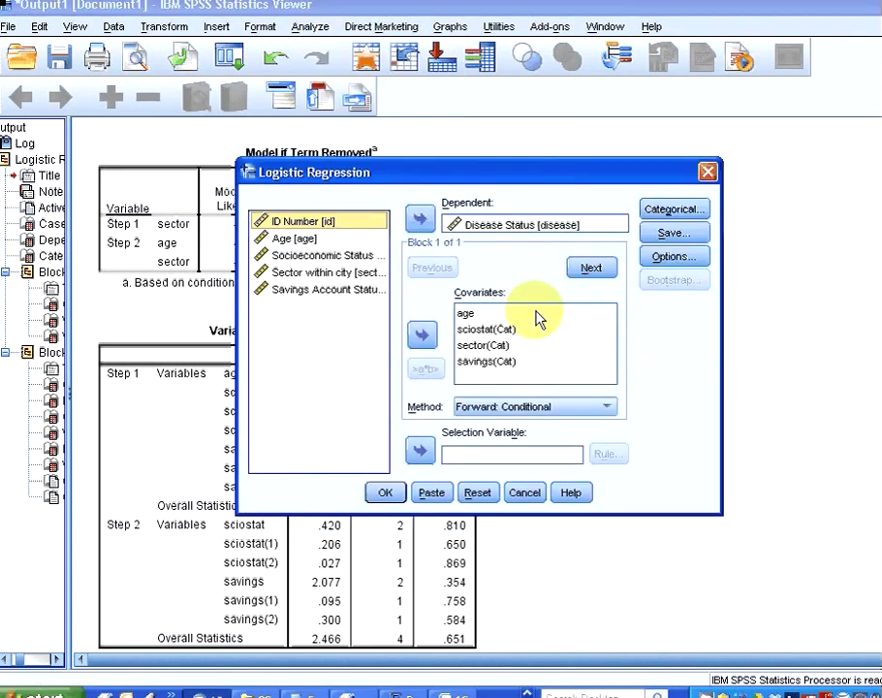
pyautogui.click(503, 407)
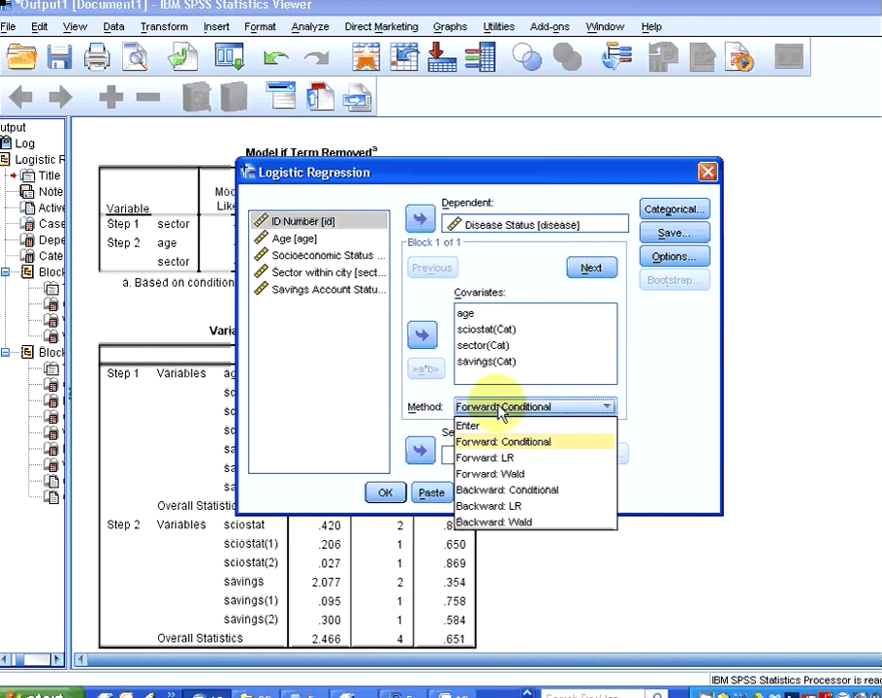
pyautogui.click(523, 492)
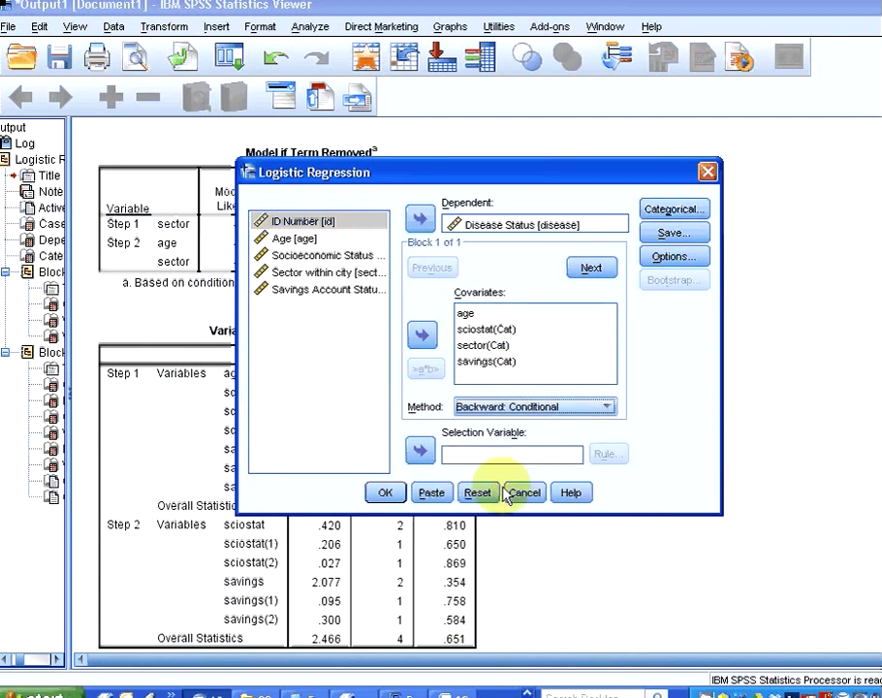
pyautogui.click(386, 492)
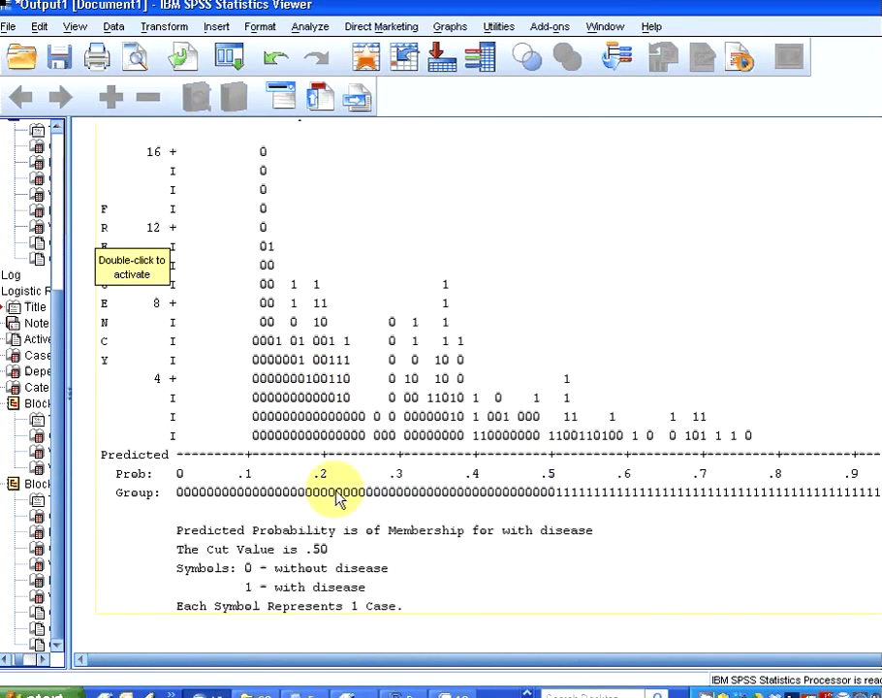
# Step: Review the backward output down to Variables in the Equation, leaving age and sector(1) at step 3
pyautogui.scroll(20, 752, 473)
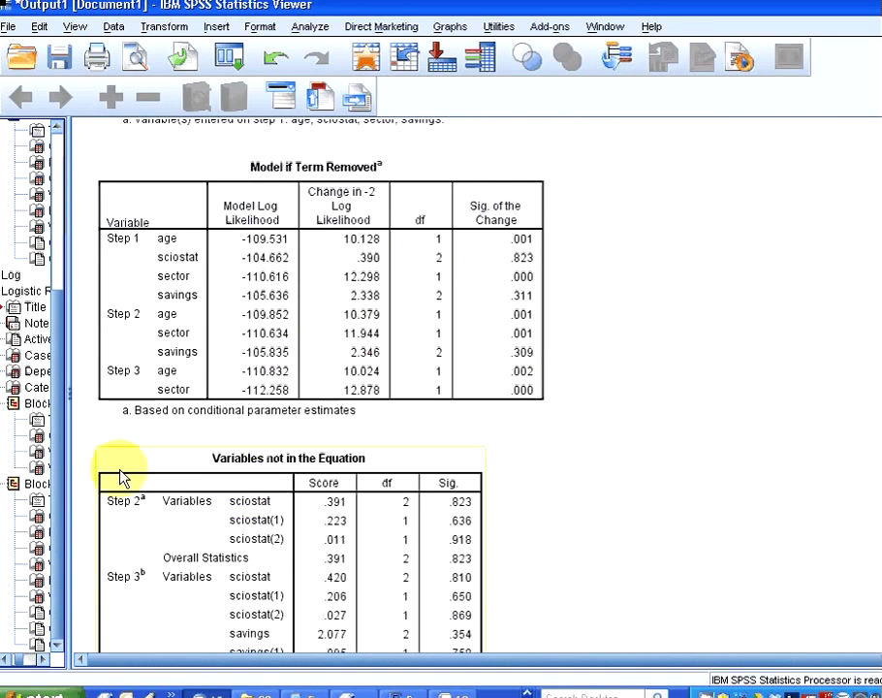
pyautogui.scroll(8, 492, 366)
pyautogui.scroll(20, 492, 366)
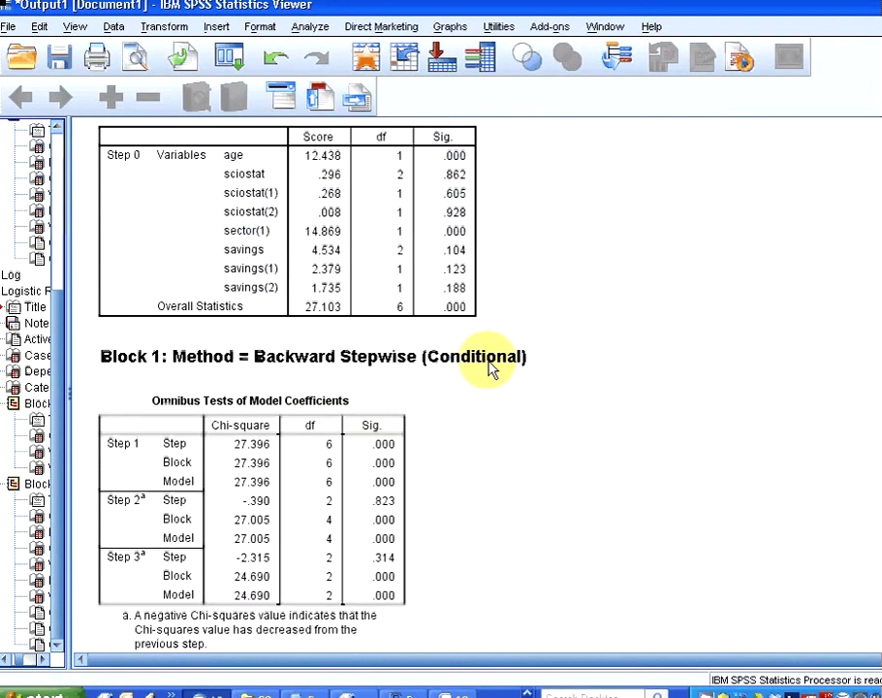
pyautogui.scroll(15, 493, 366)
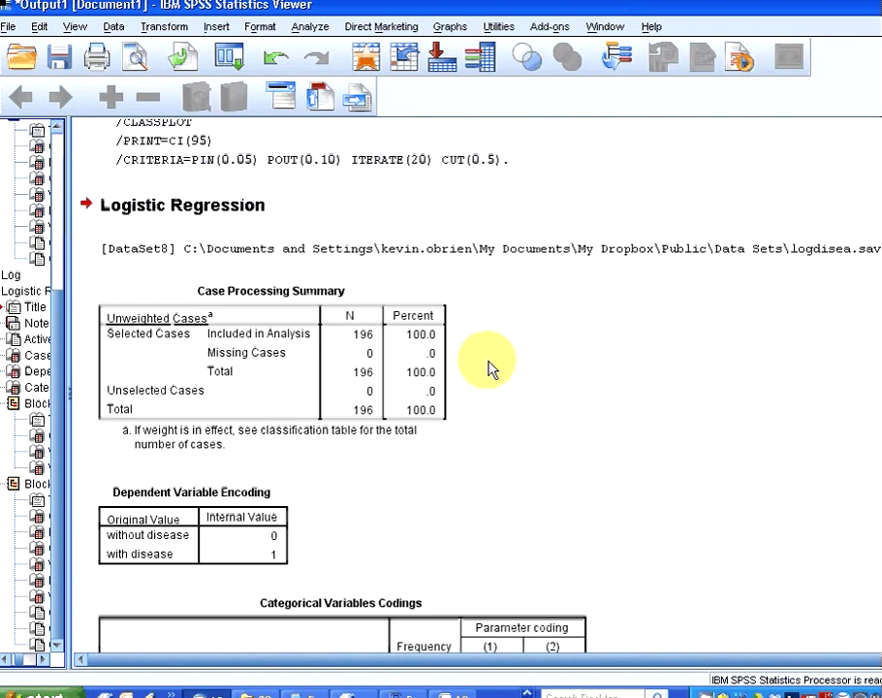
pyautogui.scroll(-6, 492, 366)
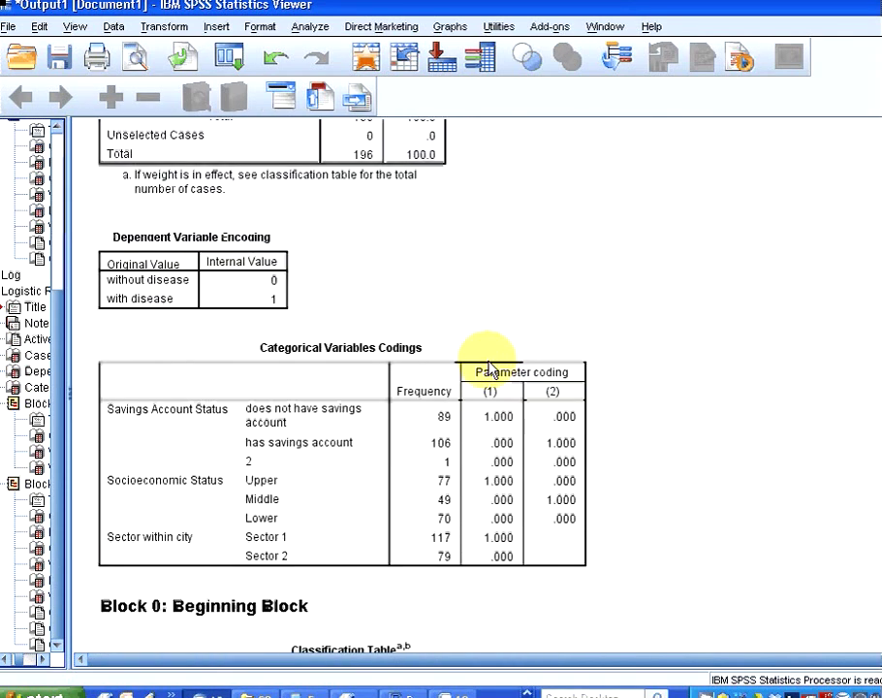
pyautogui.scroll(-7, 489, 369)
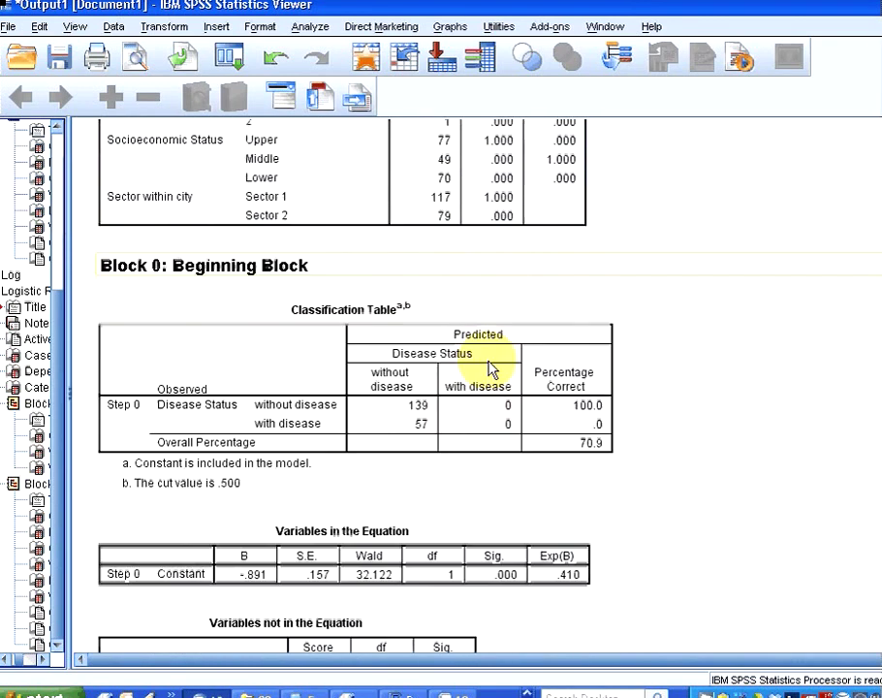
pyautogui.scroll(-7, 489, 368)
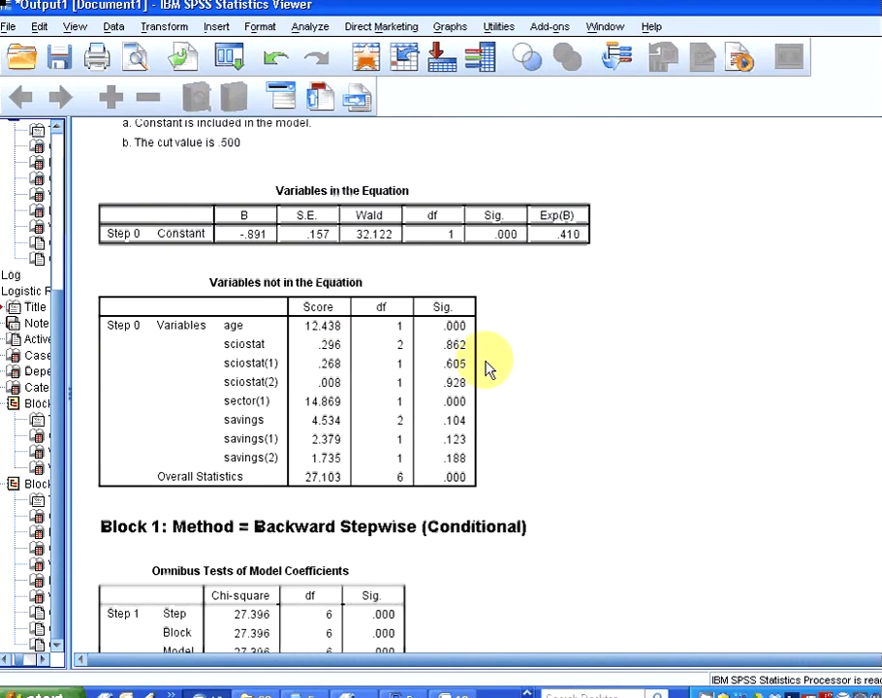
pyautogui.scroll(-7, 473, 363)
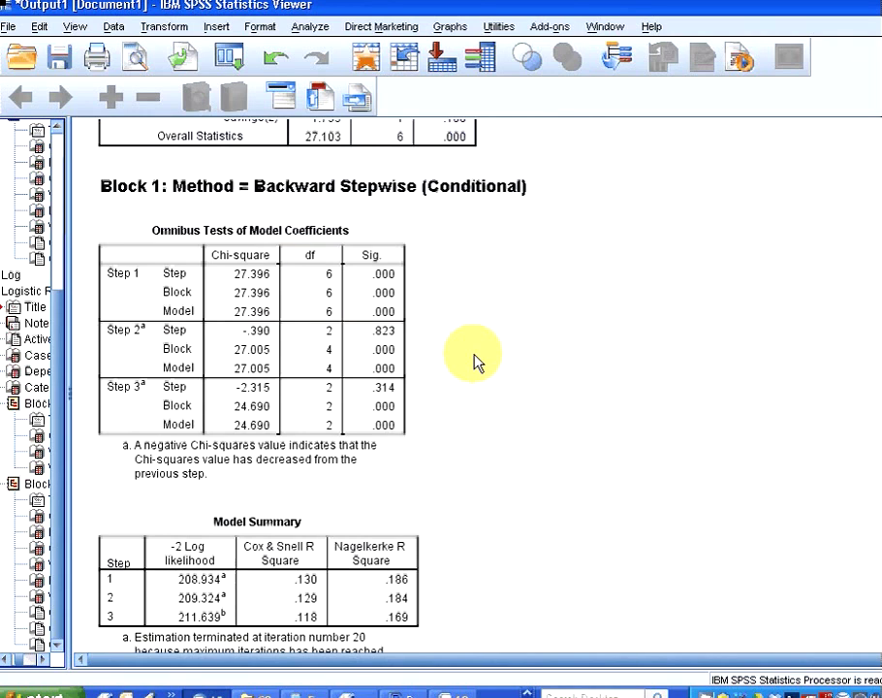
pyautogui.scroll(2, 475, 361)
pyautogui.scroll(2, 475, 361)
pyautogui.scroll(-5, 475, 360)
pyautogui.scroll(-9, 475, 360)
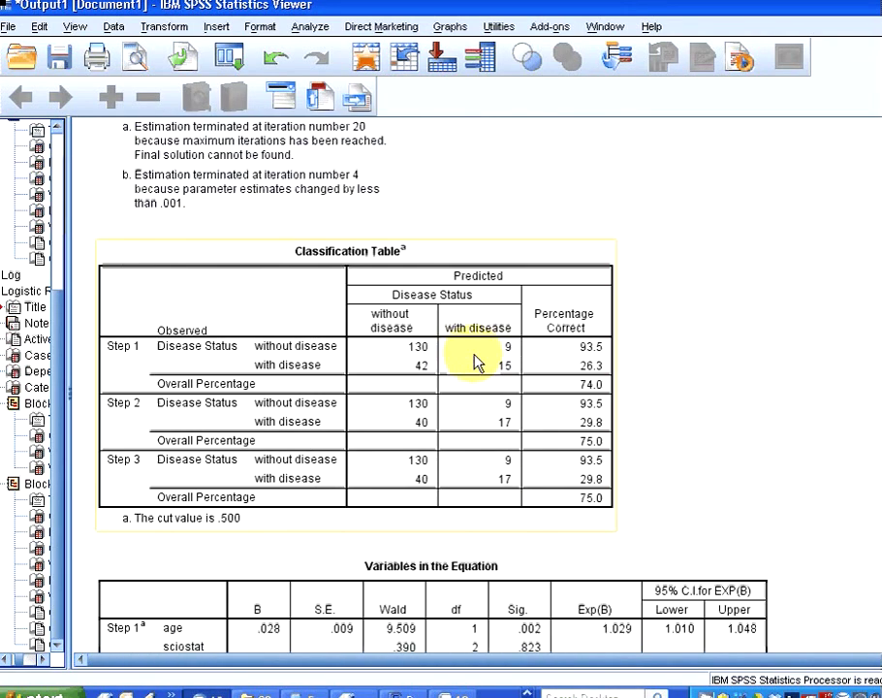
pyautogui.scroll(-9, 475, 360)
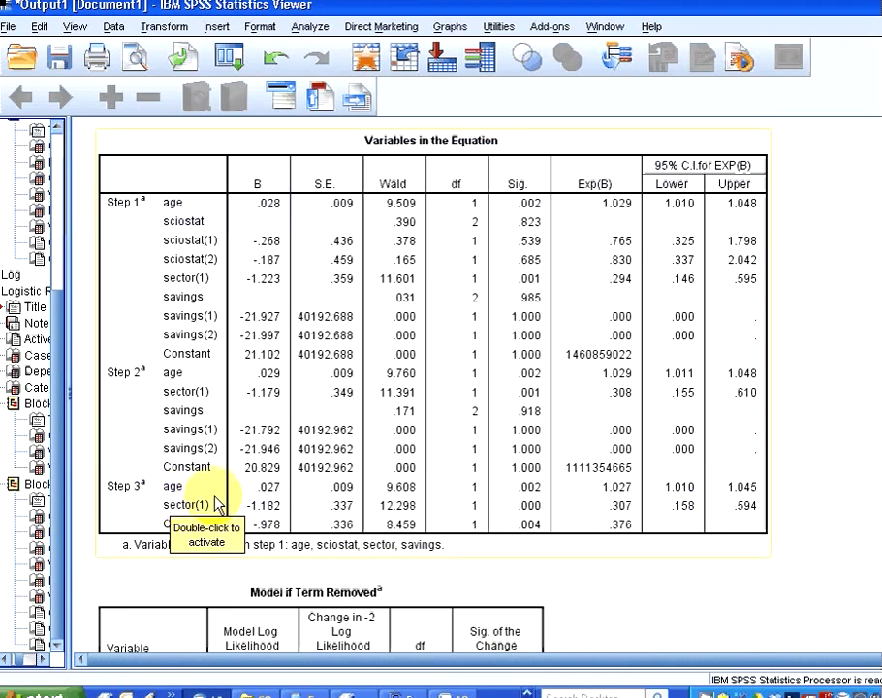
# Step: Check Model if Term Removed, then return to Model Summary (step 3: -2LL 211.639, Nagelkerke .169)
pyautogui.scroll(-5, 215, 502)
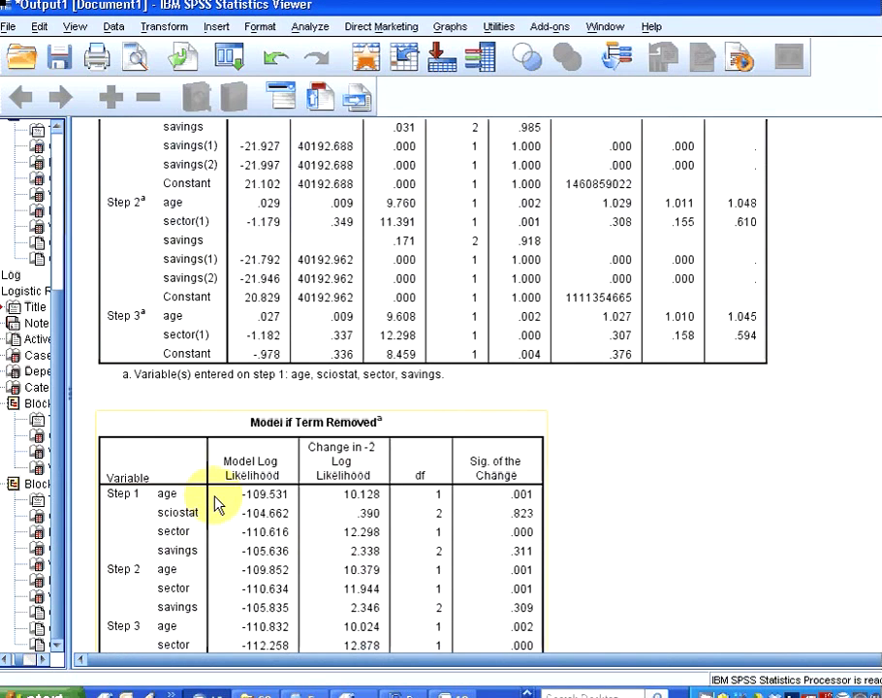
pyautogui.scroll(-6, 215, 502)
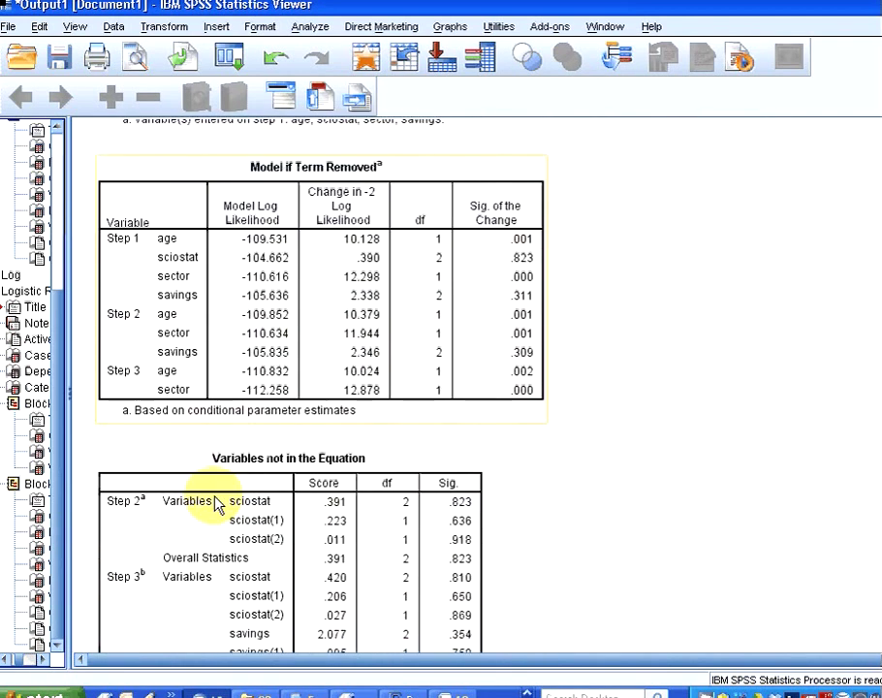
pyautogui.scroll(18, 215, 502)
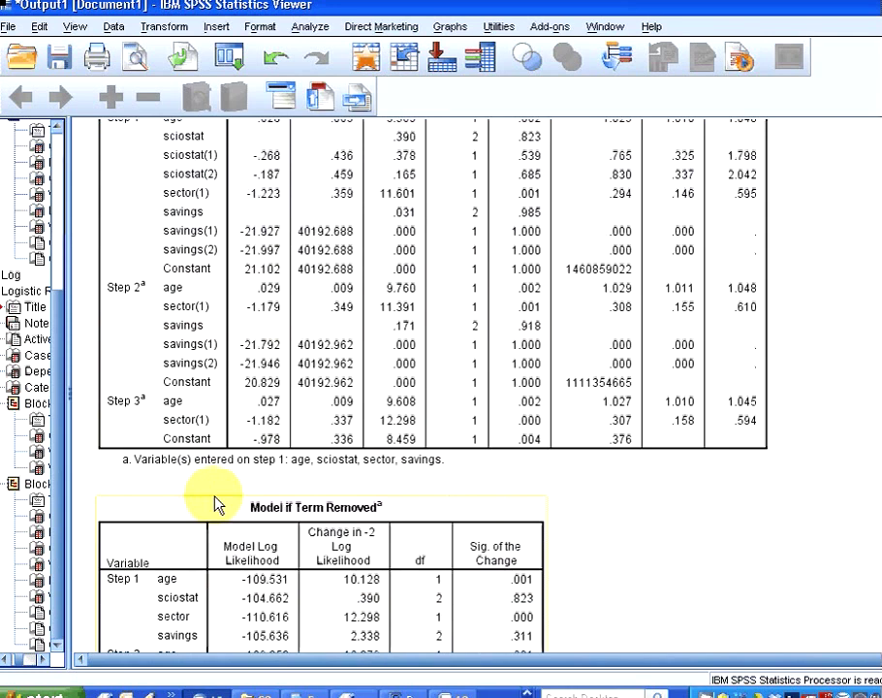
pyautogui.scroll(5, 215, 502)
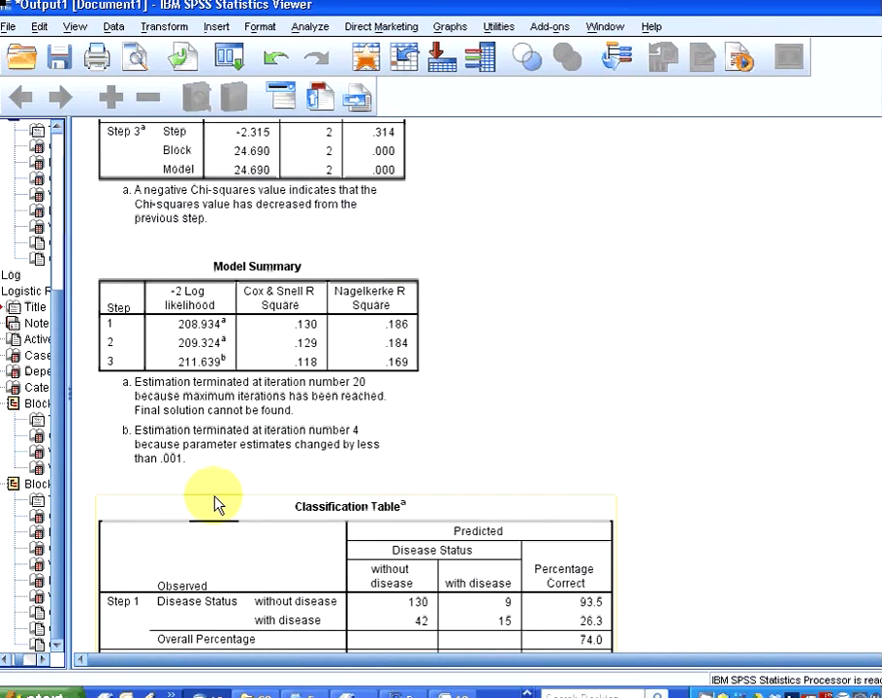